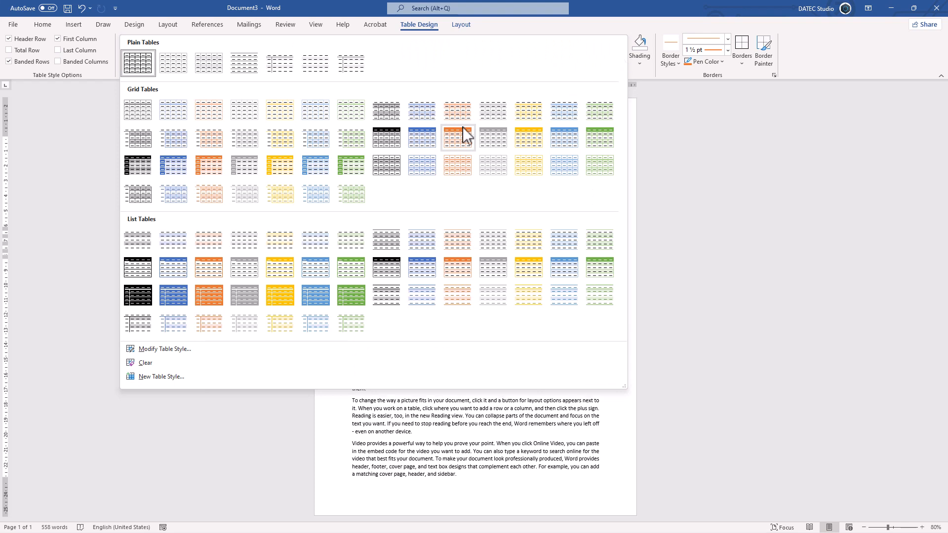
Apply the banded grid style with a solid blue header row to the table and set its text wrapping to Around
left_click(410, 144)
right_click(411, 241)
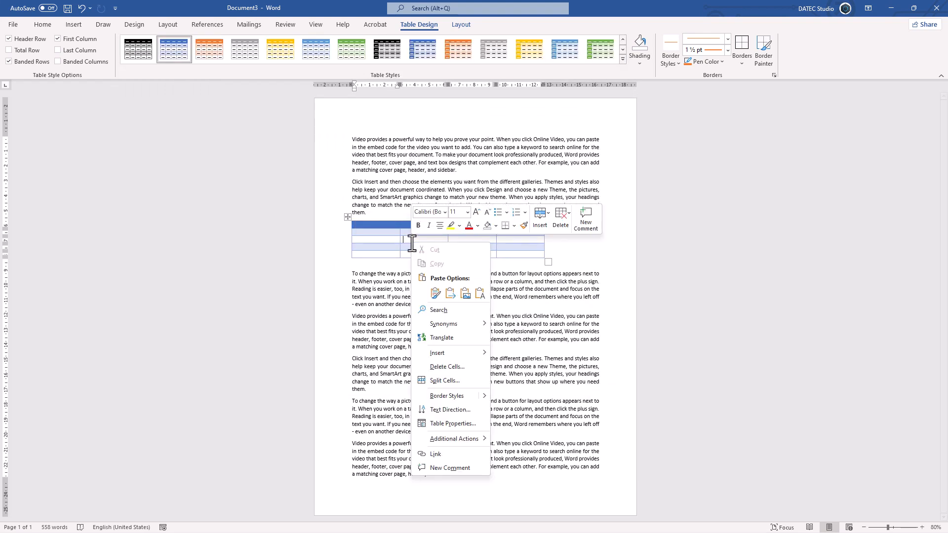
left_click(431, 424)
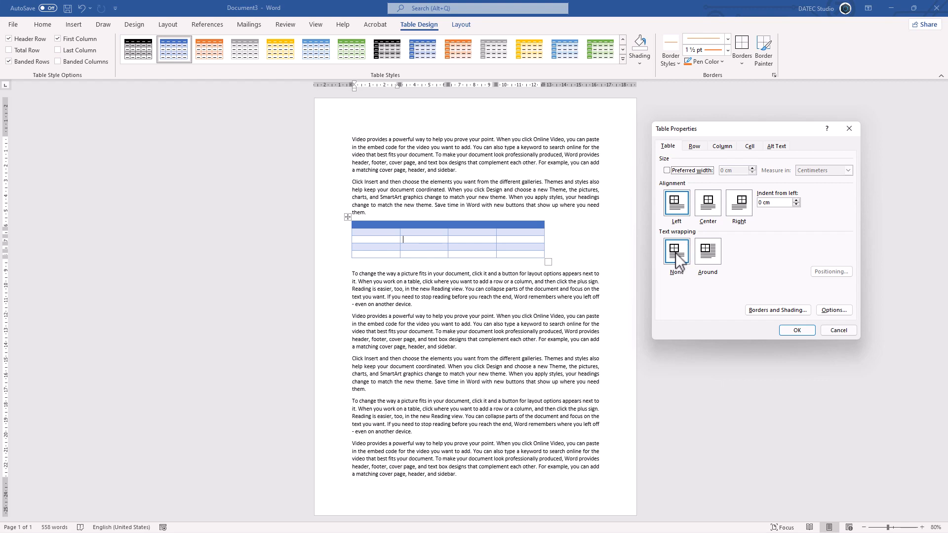
left_click(706, 253)
left_click(789, 331)
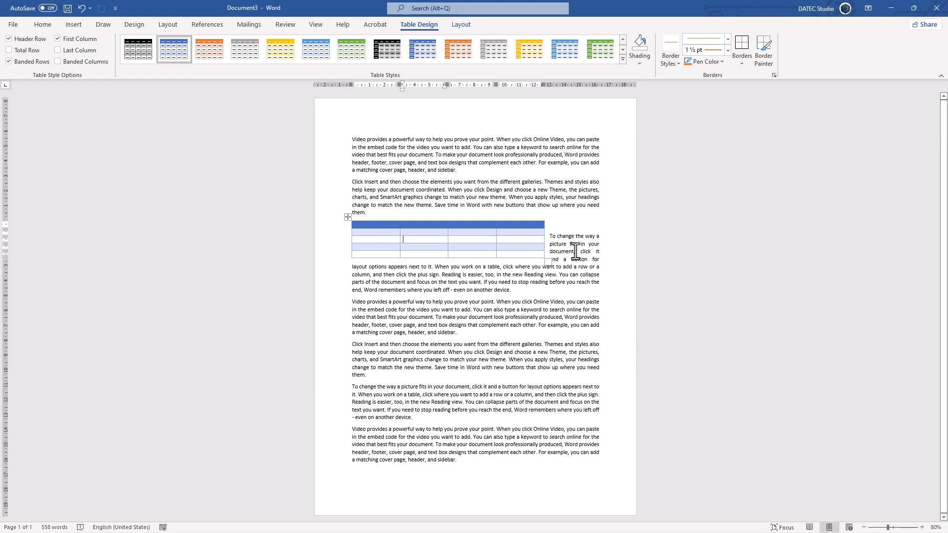
Resize the table to cells about 2.85 cm wide and 0.74 cm high, and position it horizontally Left relative to Margin
left_click_drag(547, 261, 522, 278)
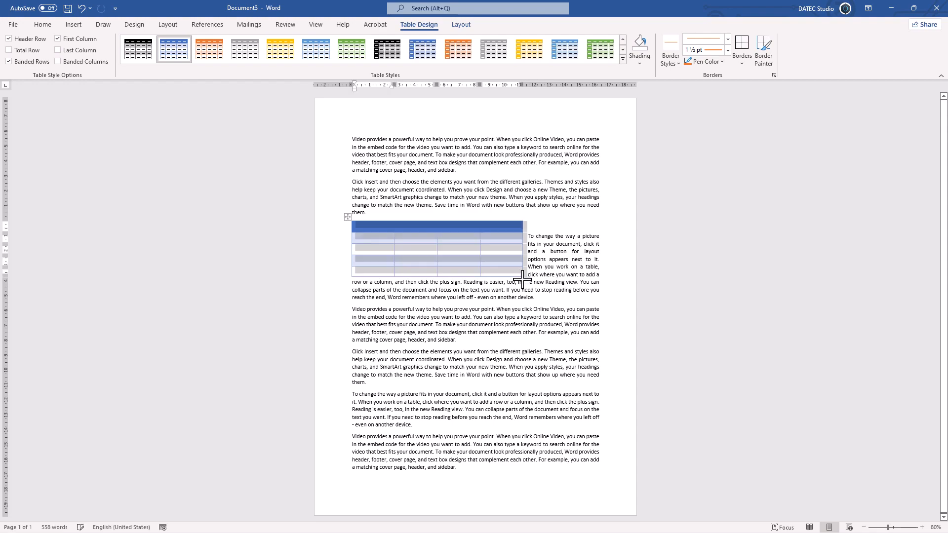
left_click(460, 25)
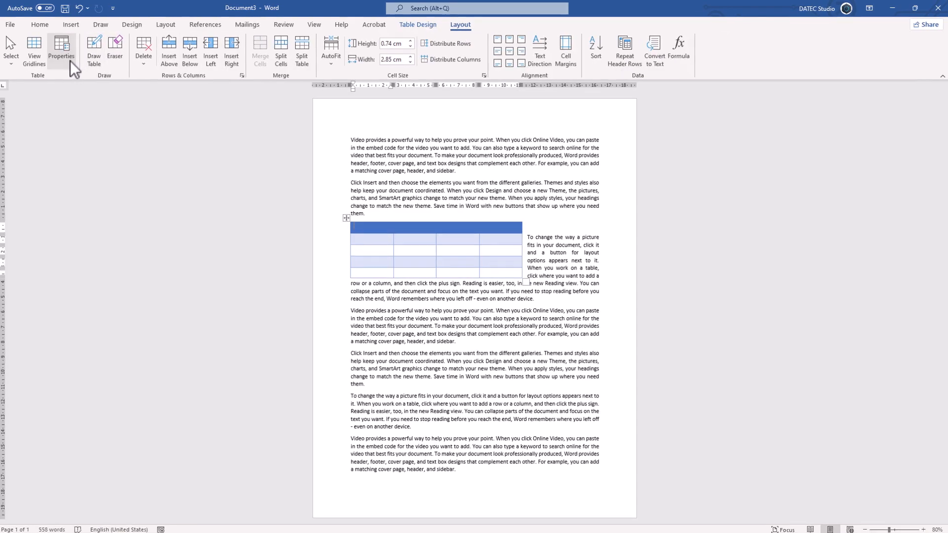
left_click(70, 60)
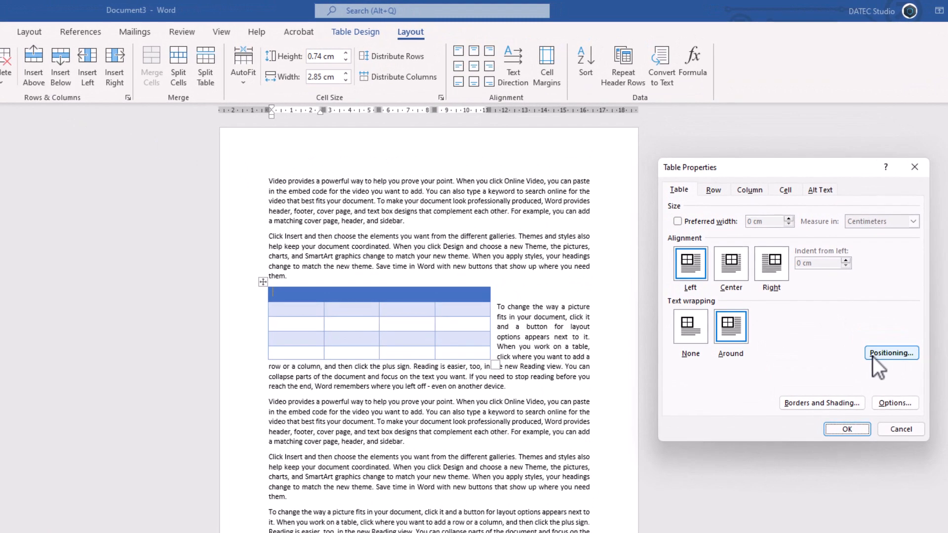
left_click(866, 345)
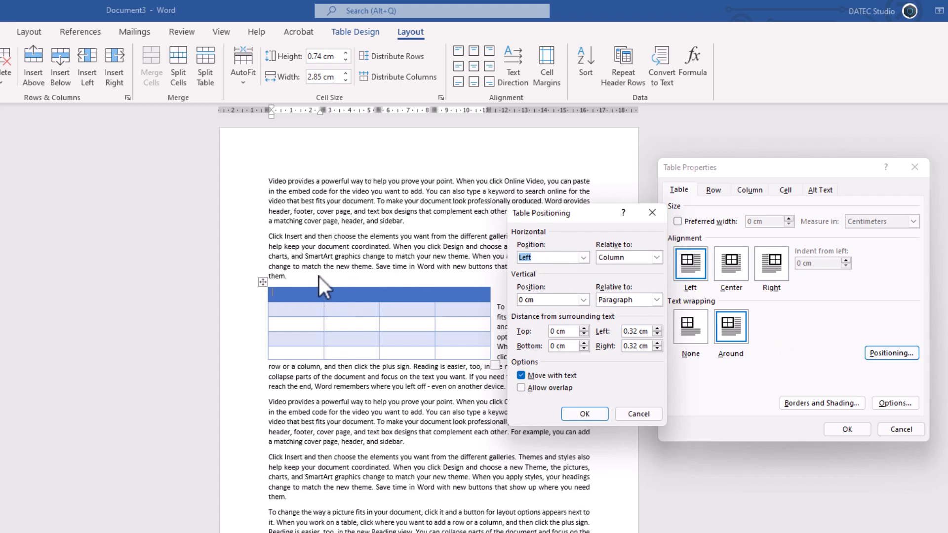
left_click(650, 259)
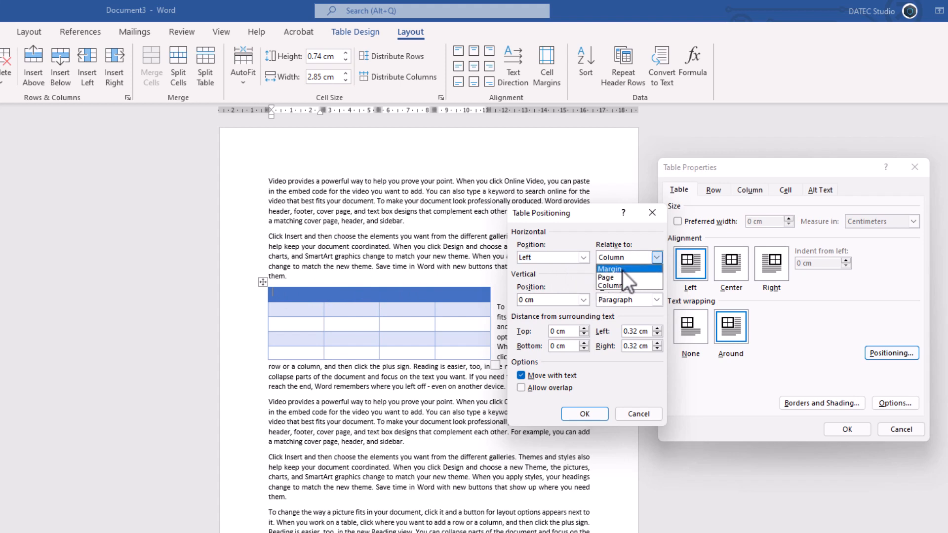
left_click(623, 269)
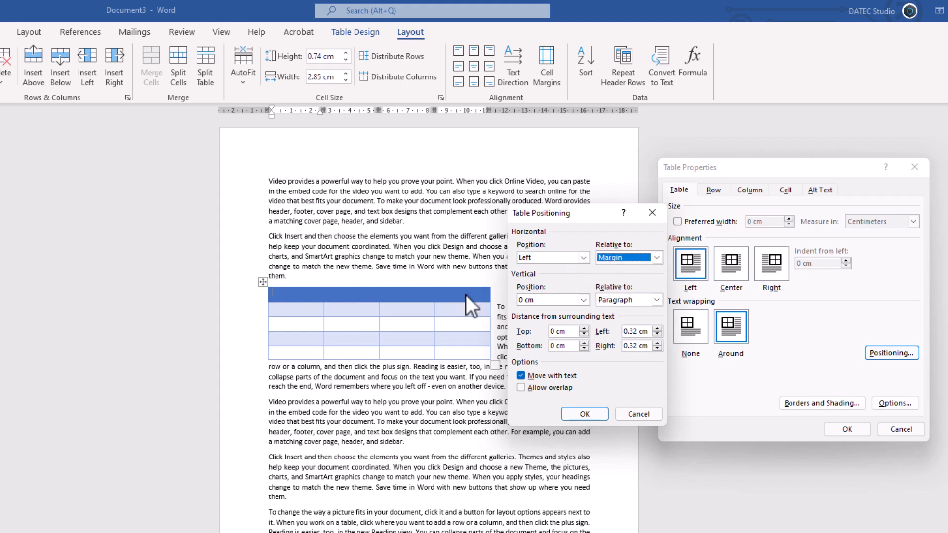
left_click(579, 412)
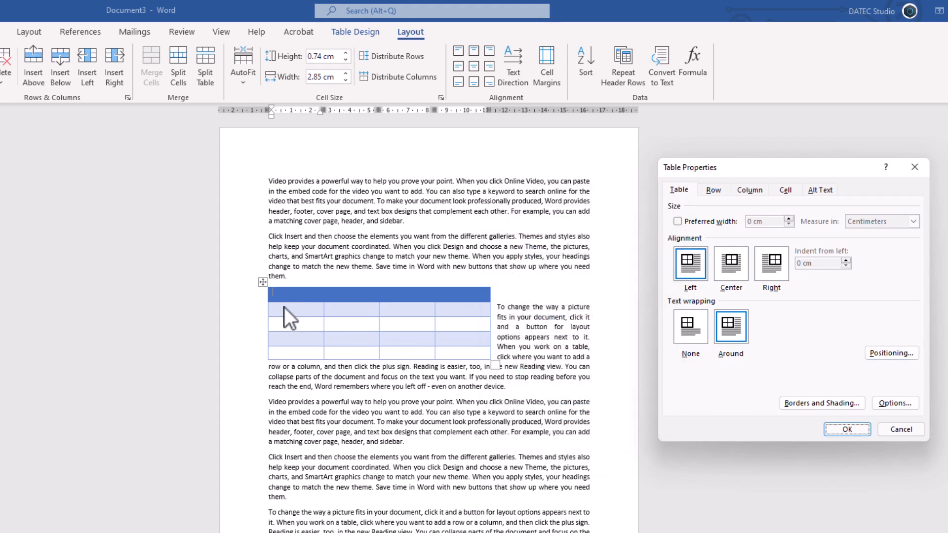
Set the table's horizontal position to Right relative to Margin
left_click(872, 354)
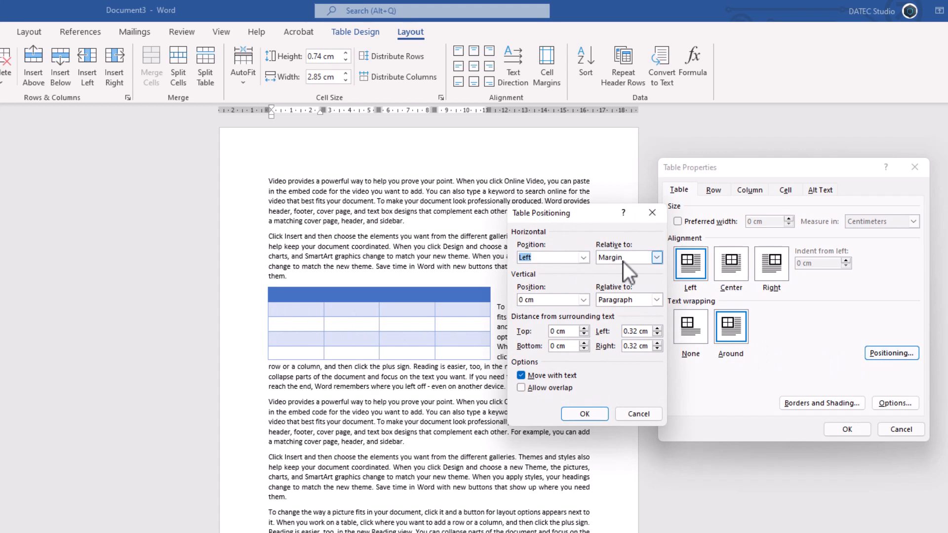
left_click(584, 258)
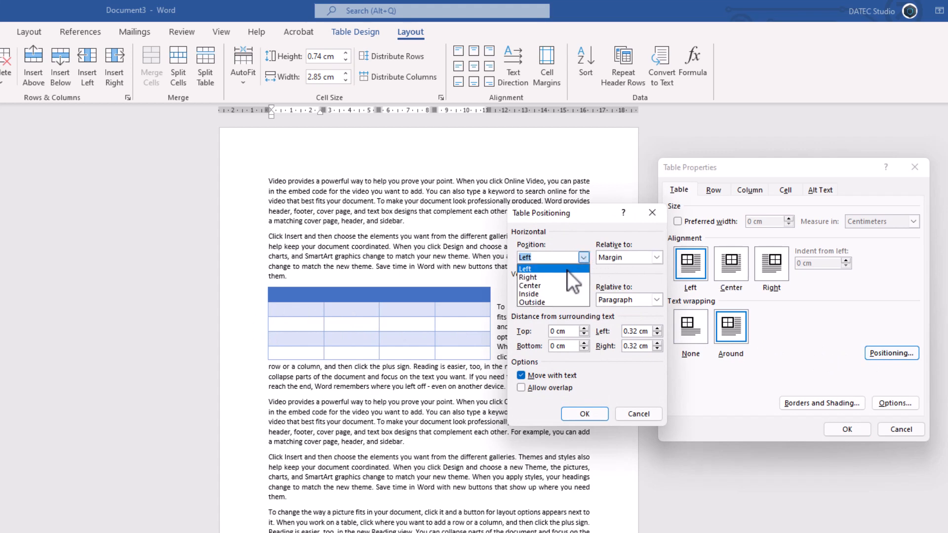
left_click(535, 278)
left_click(586, 415)
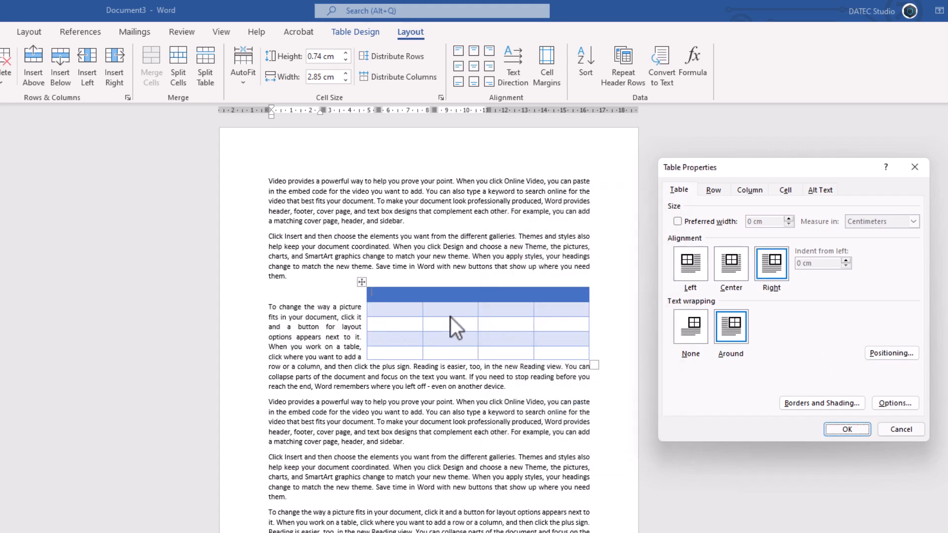
Align the table Left and set its horizontal position to Left relative to Page
left_click(690, 264)
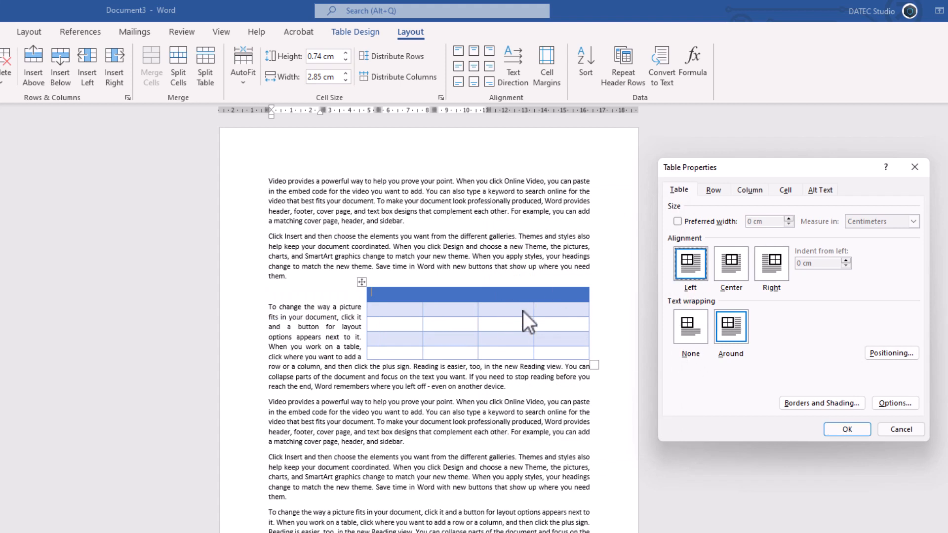
left_click(891, 353)
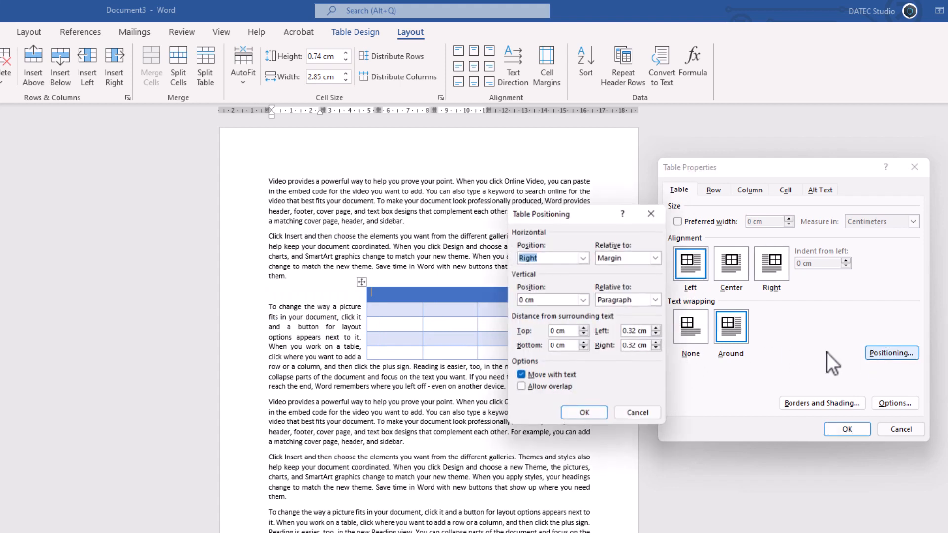
left_click(583, 257)
left_click(531, 269)
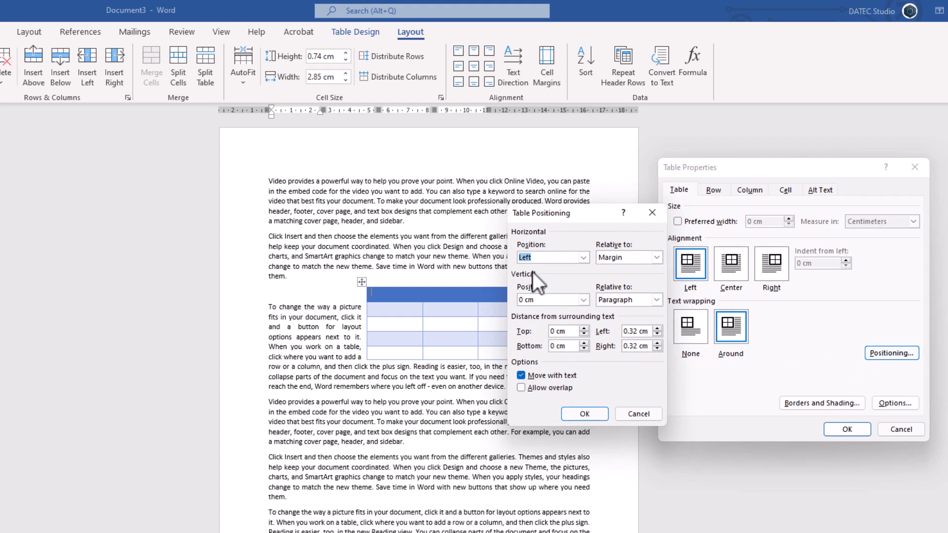
left_click(656, 257)
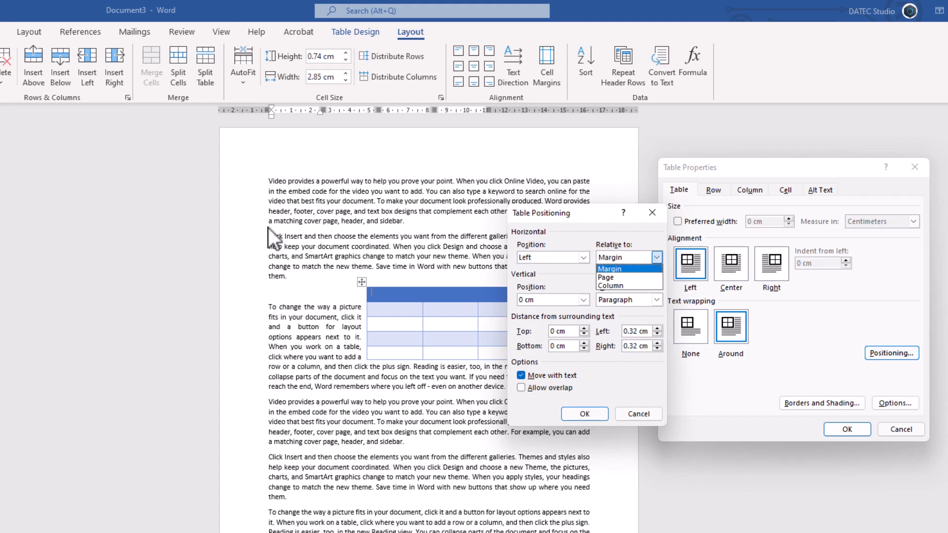
left_click(607, 276)
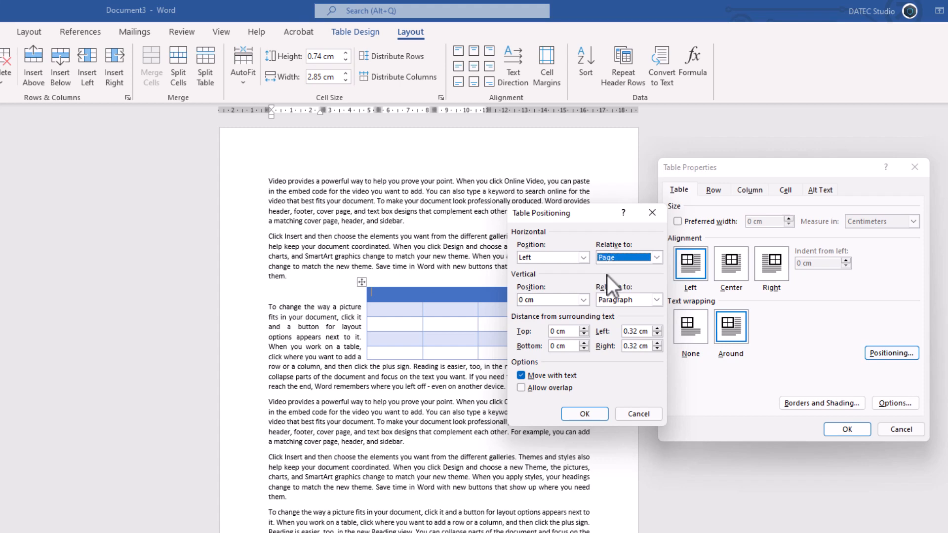
left_click(585, 414)
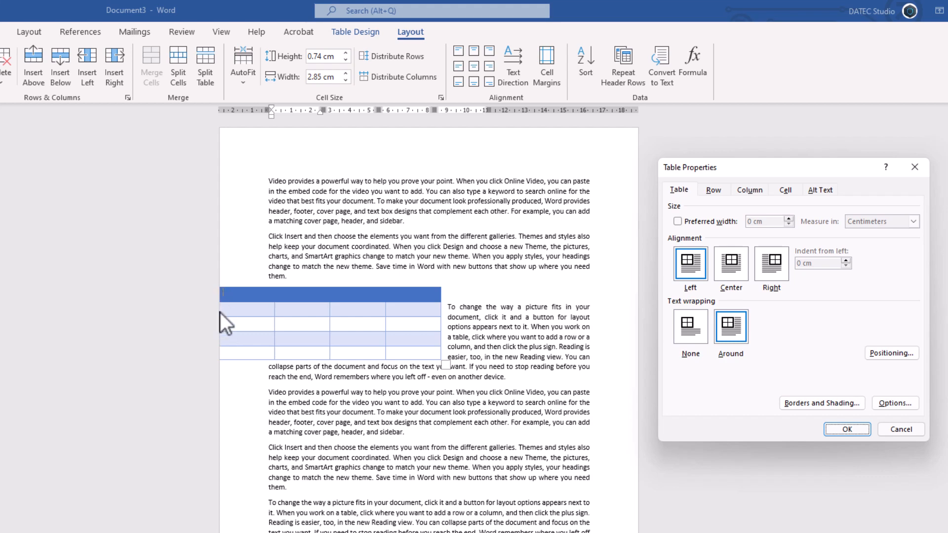
Set the table's vertical position to Top relative to Page, with its horizontal position relative to Page
left_click(883, 354)
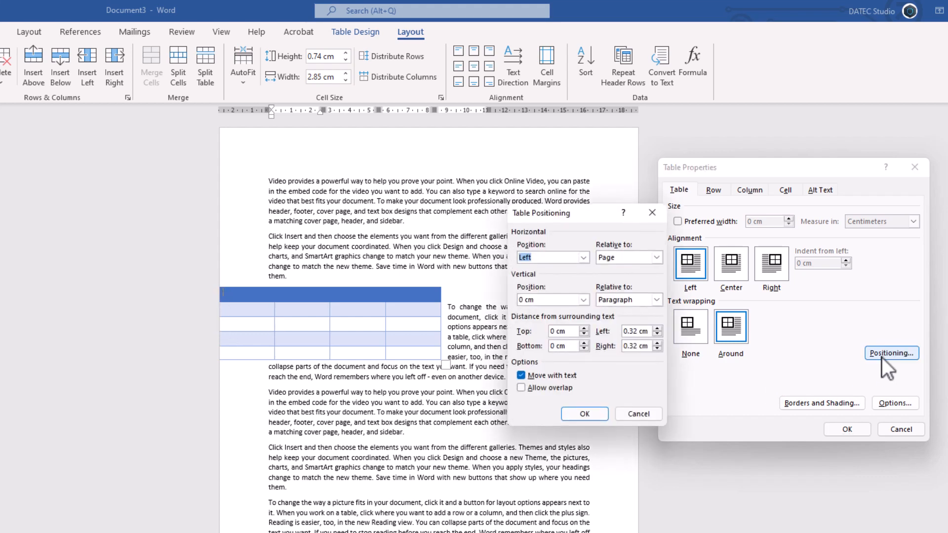
left_click(649, 258)
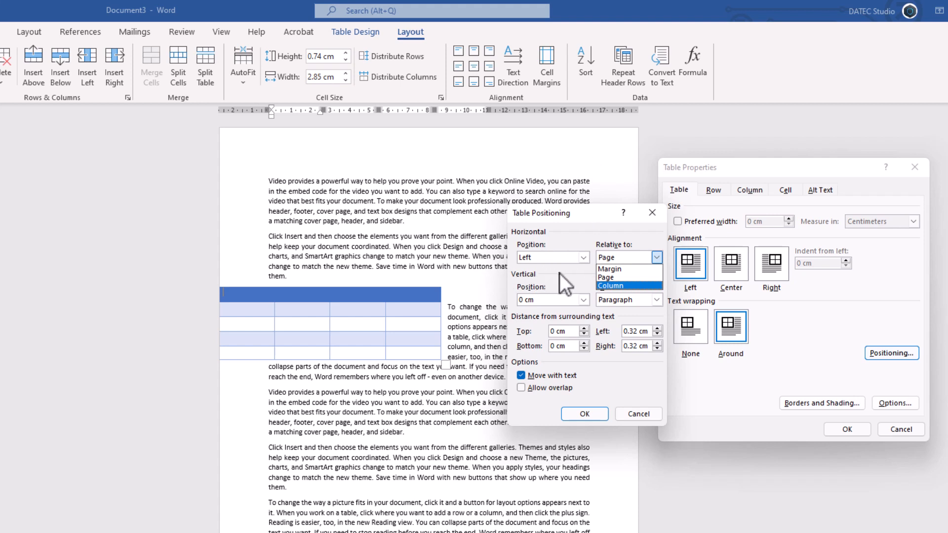
left_click(604, 269)
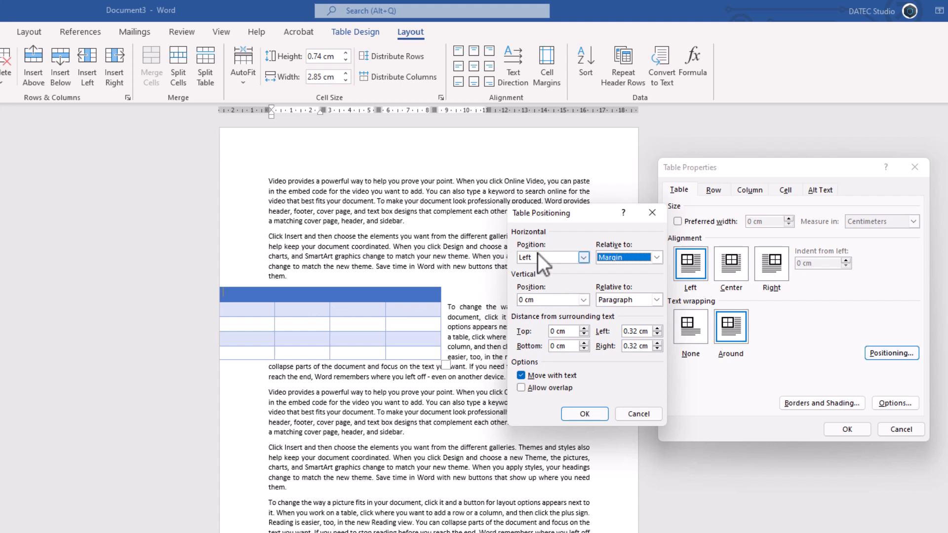
left_click(606, 260)
left_click(612, 278)
left_click(583, 300)
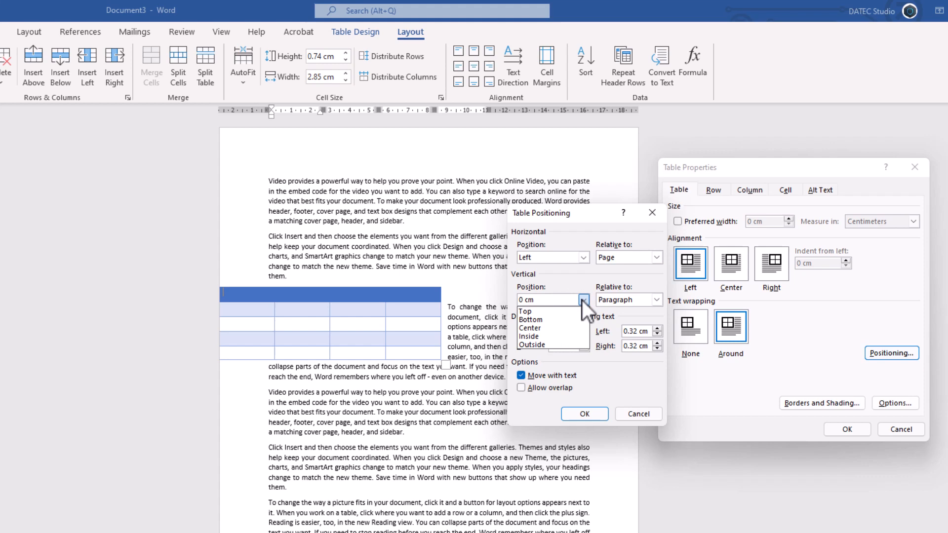
left_click(546, 311)
left_click(655, 301)
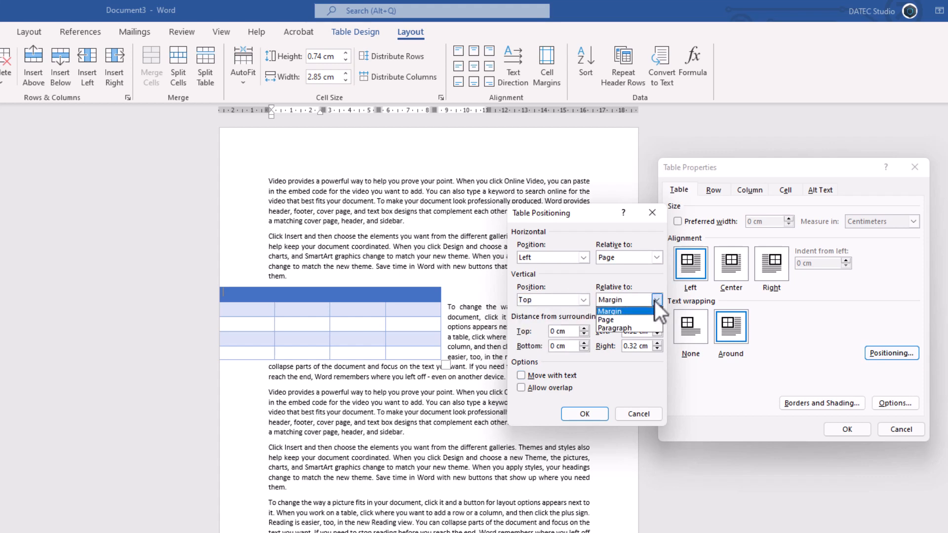
left_click(617, 318)
left_click(582, 414)
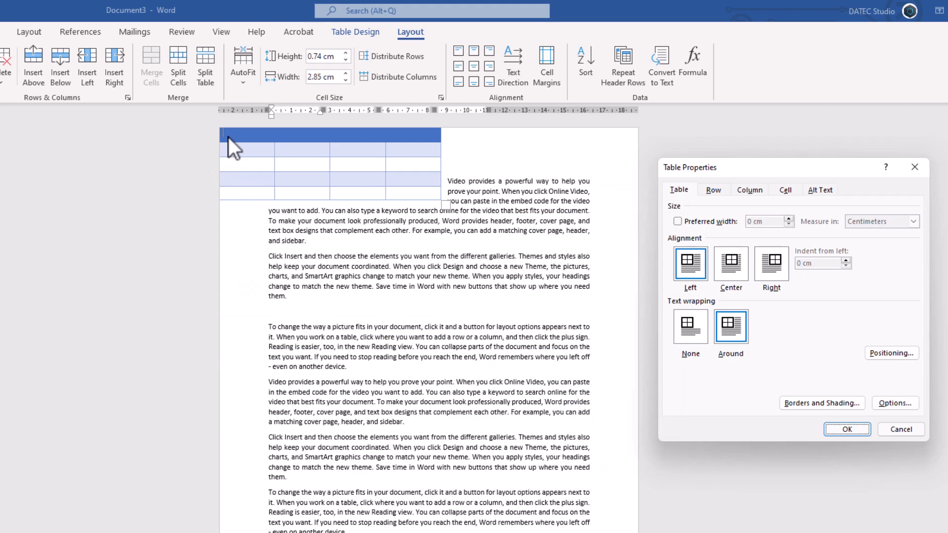
Set the table's vertical position to 5 cm relative to Page
left_click(872, 349)
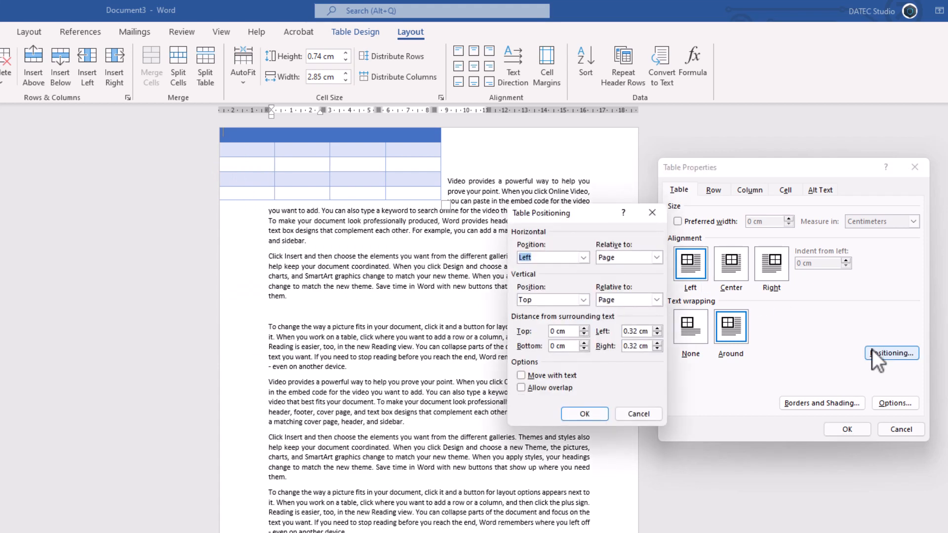
left_click(584, 260)
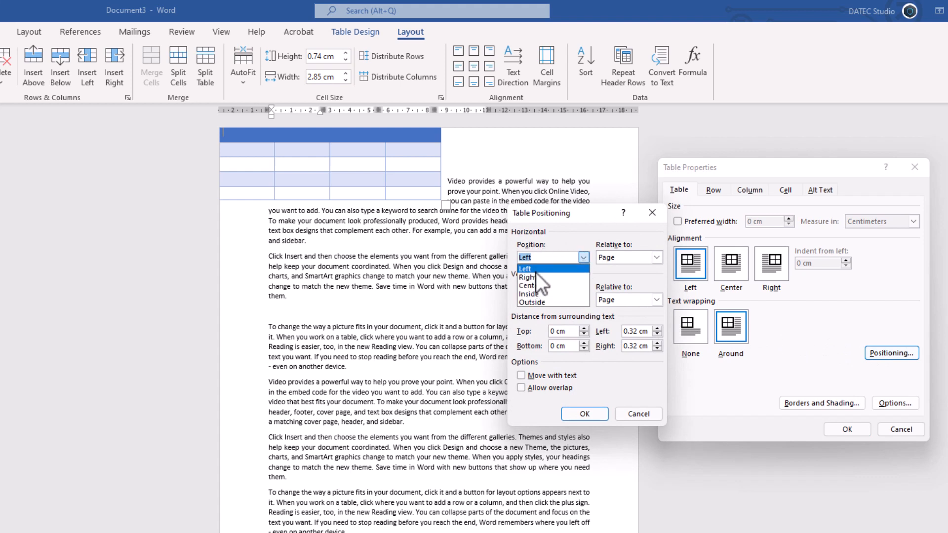
left_click(540, 244)
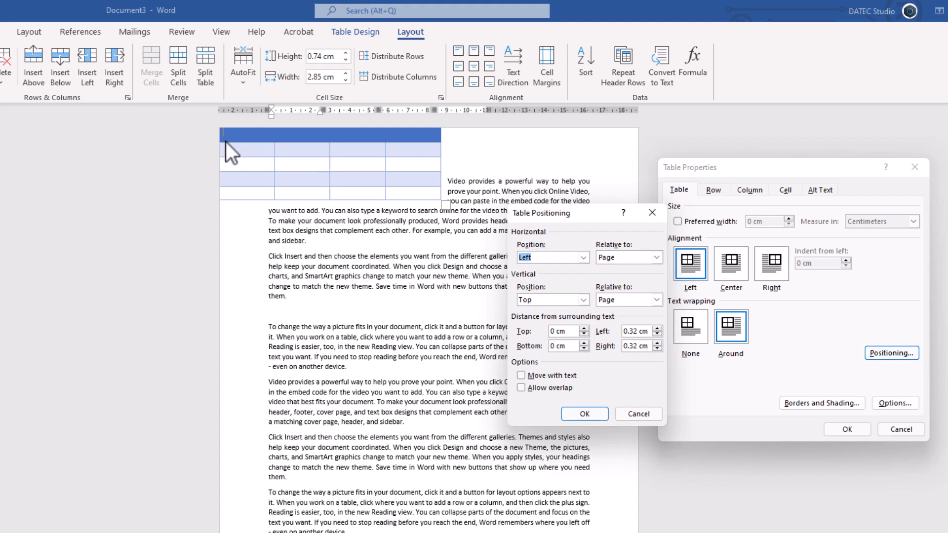
left_click(551, 300)
type("5")
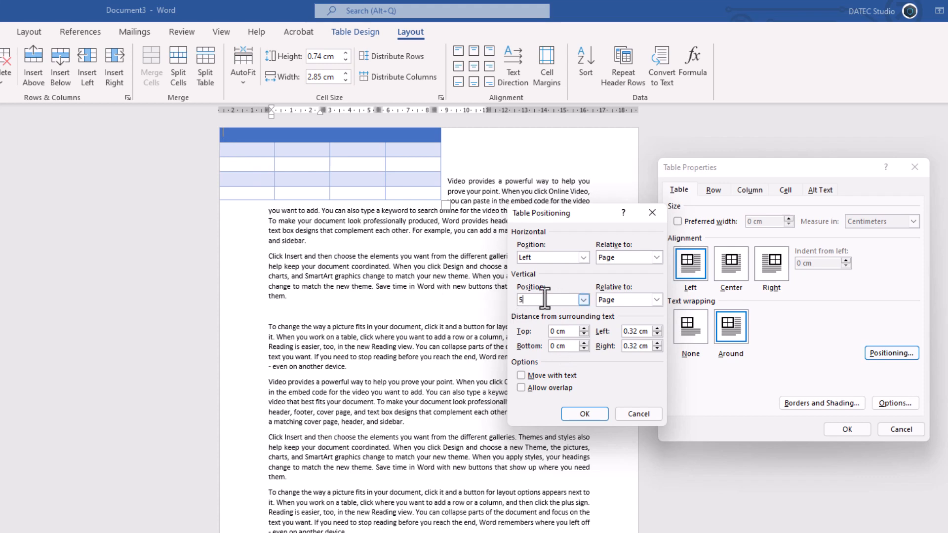
left_click(558, 331)
left_click(585, 413)
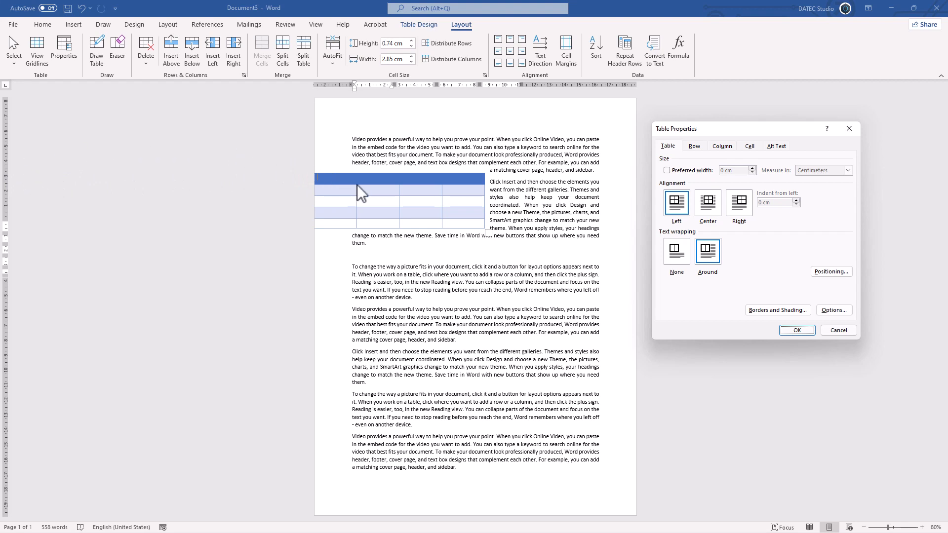
Set the table's right-hand distance from the surrounding text to 1.5 cm
left_click(832, 272)
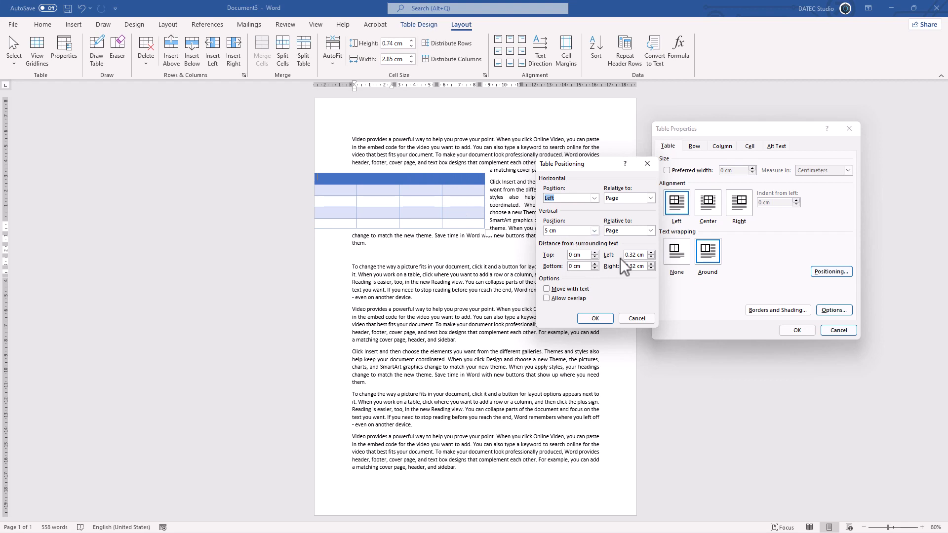
left_click(650, 263)
left_click(603, 317)
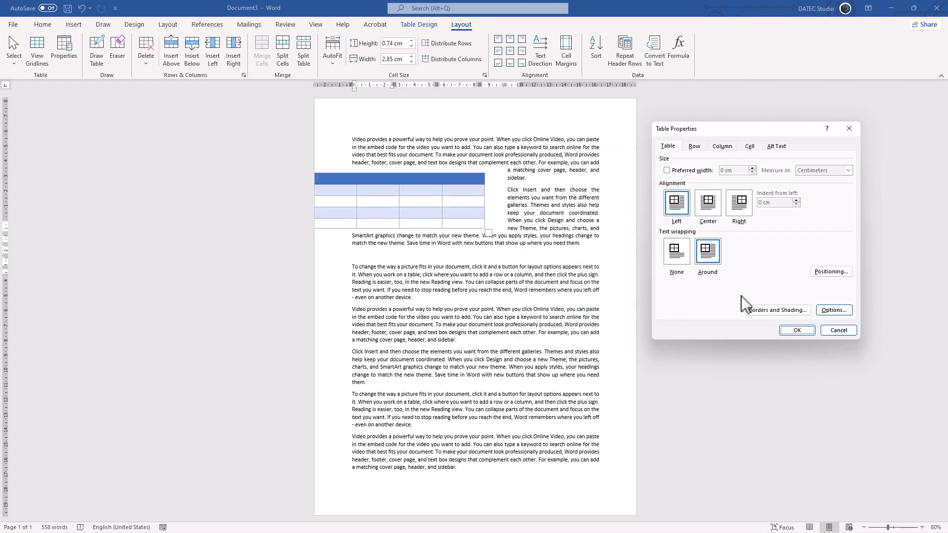
Set the table's top and bottom distances from the surrounding text to 2 cm each
left_click(830, 272)
left_click(578, 255)
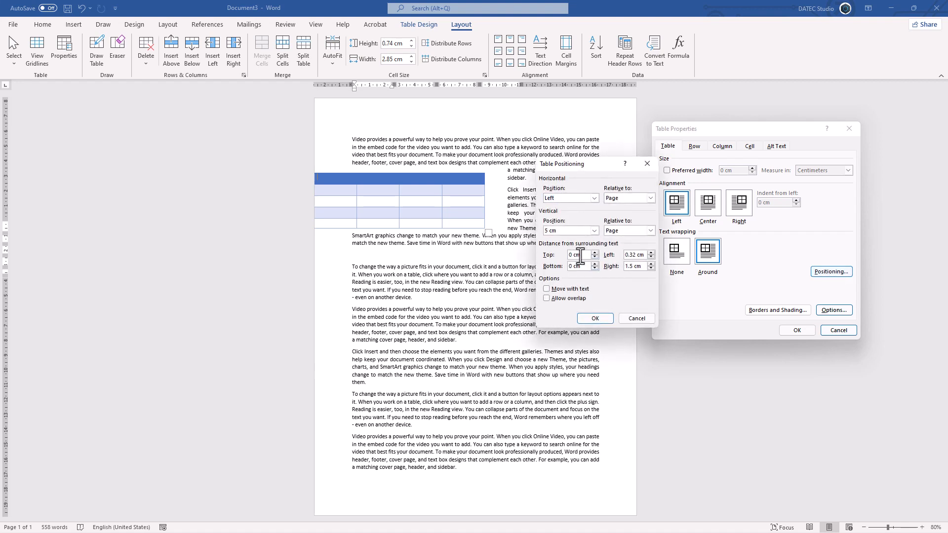
type("2")
key("Tab")
type("2")
left_click(592, 316)
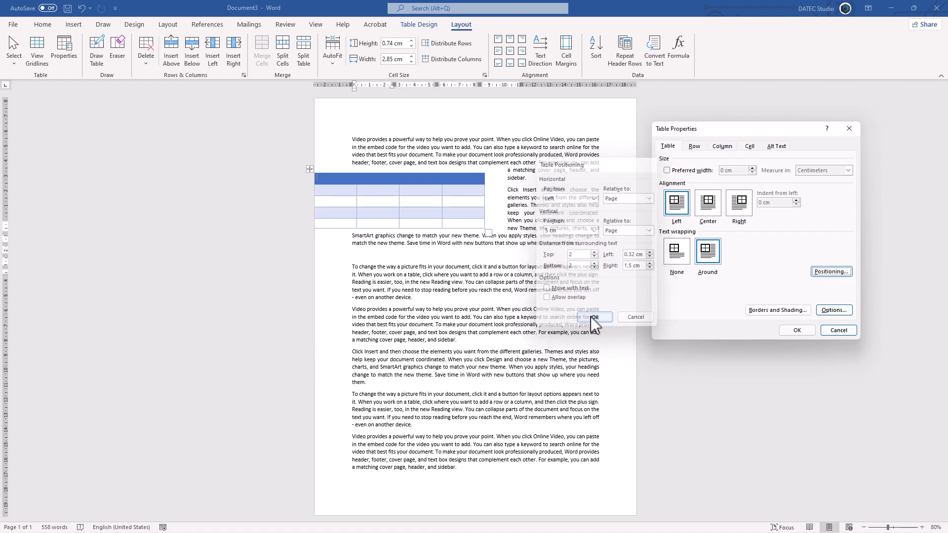
Enable Move with text, set the table's top distance from surrounding text to 1 cm, and reduce its bottom distance
left_click(816, 273)
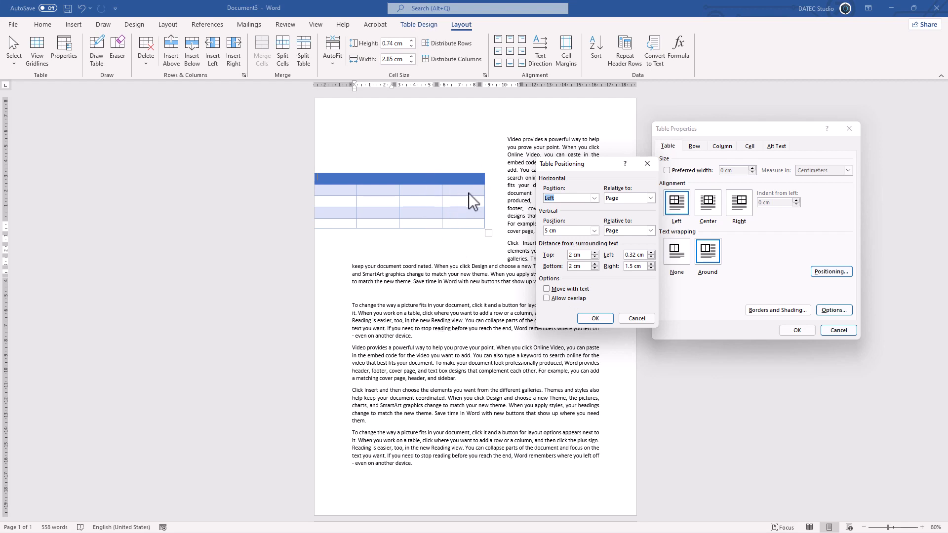
left_click(560, 290)
left_click_drag(584, 257, 525, 261)
type("1")
left_click_drag(581, 268, 549, 269)
left_click(594, 317)
left_click(795, 330)
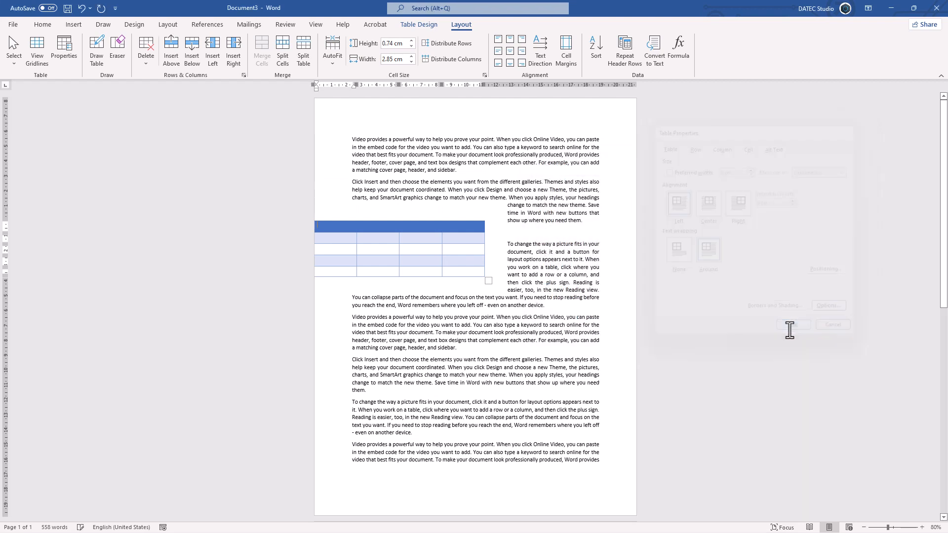
Set the table's horizontal position to Left relative to Margin in its positioning options
left_click(344, 223)
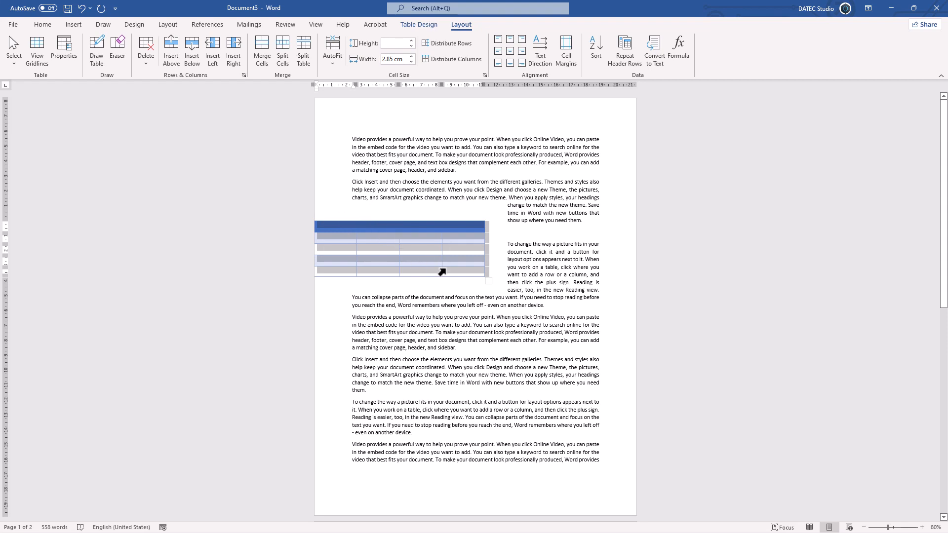
left_click(66, 62)
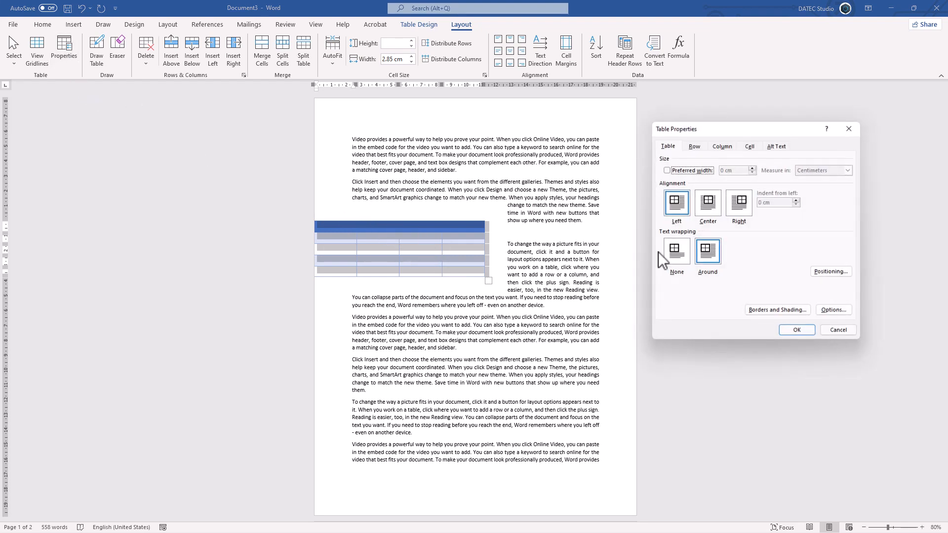
left_click(821, 273)
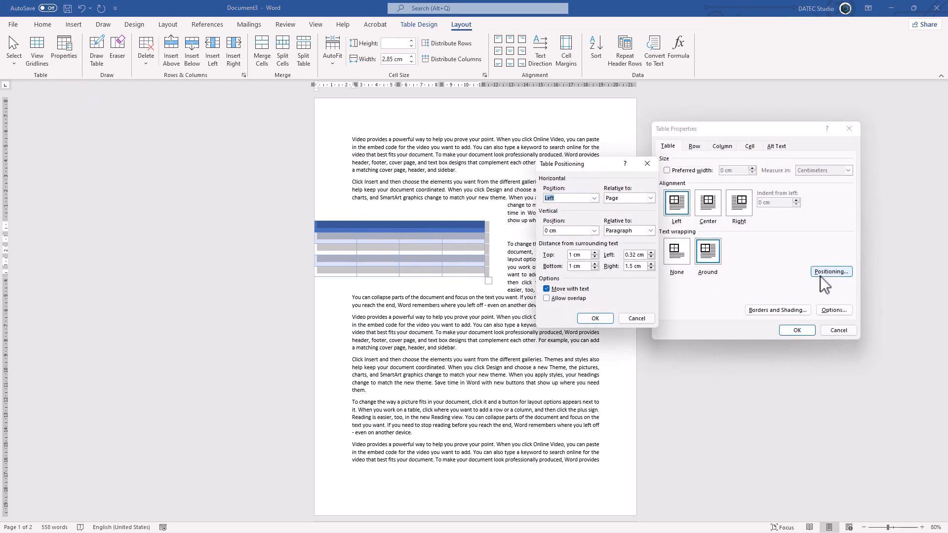
left_click(650, 198)
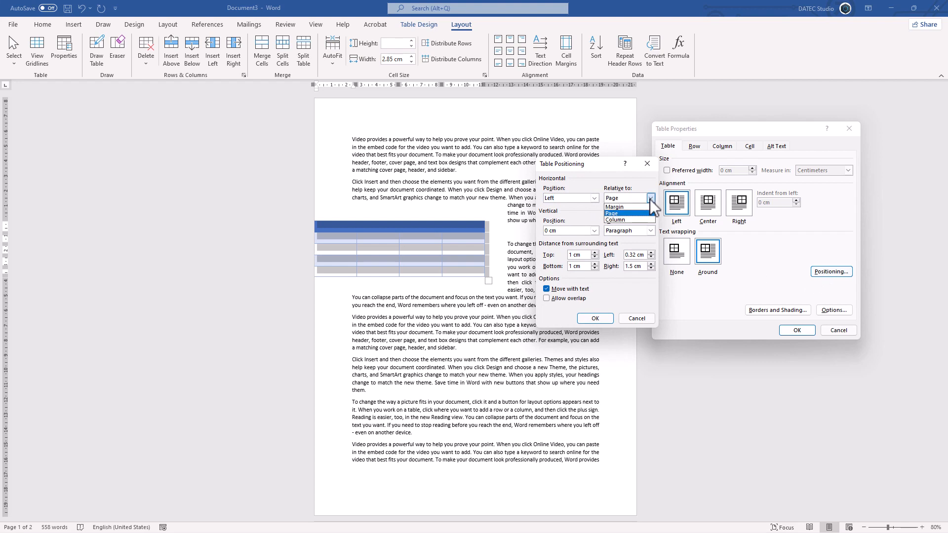
left_click(624, 206)
left_click(595, 318)
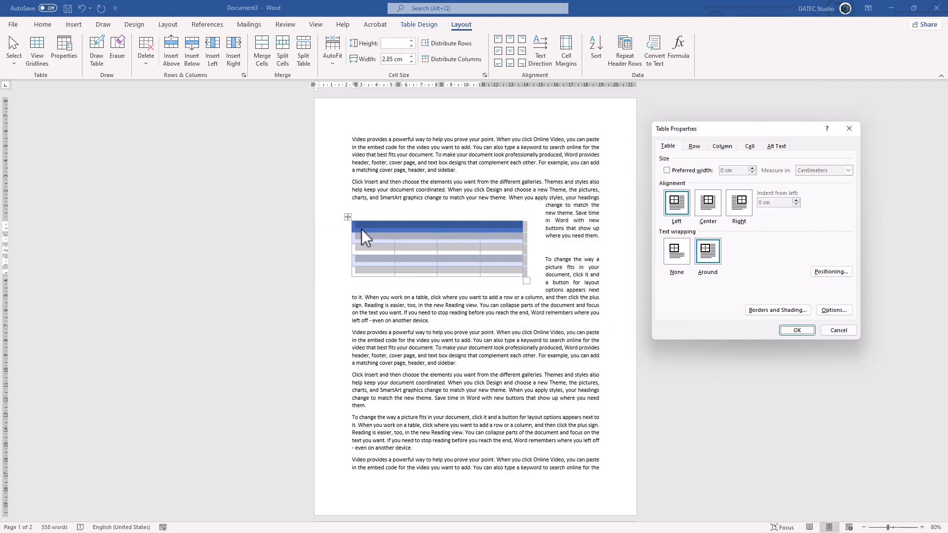
left_click(796, 330)
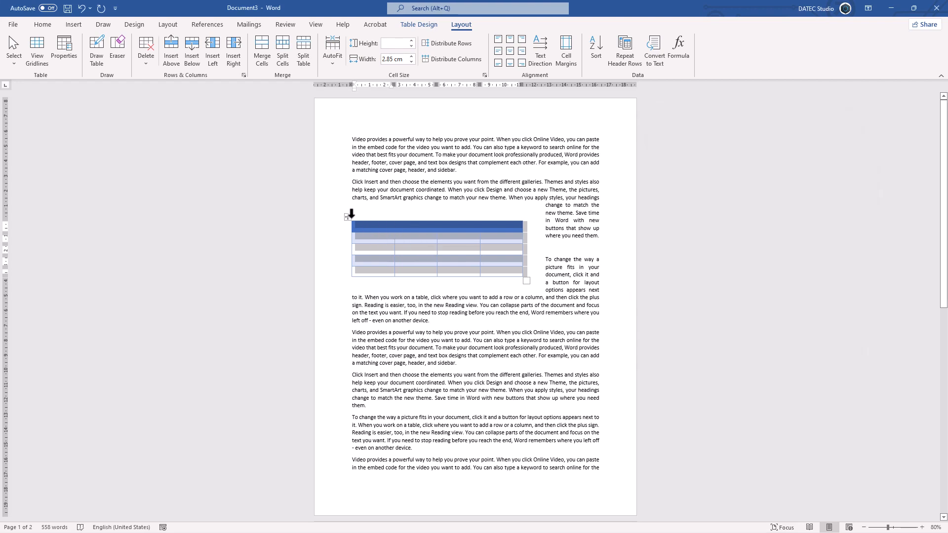
Move the table down to about 10.5 cm on the page, and test adding and removing blank lines after the first paragraph
left_click_drag(348, 217, 349, 251)
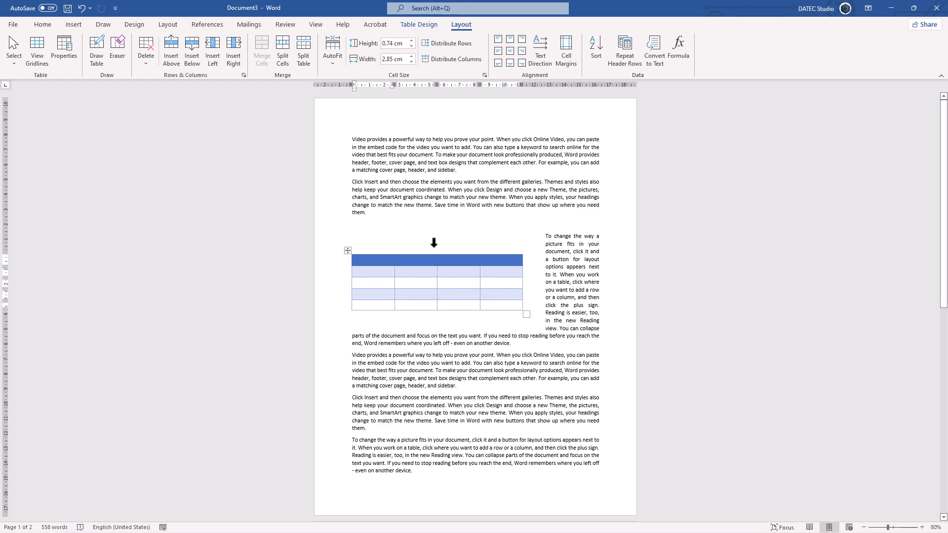
left_click(462, 177)
key("Return")
key("Return")
key("BackSpace")
key("BackSpace")
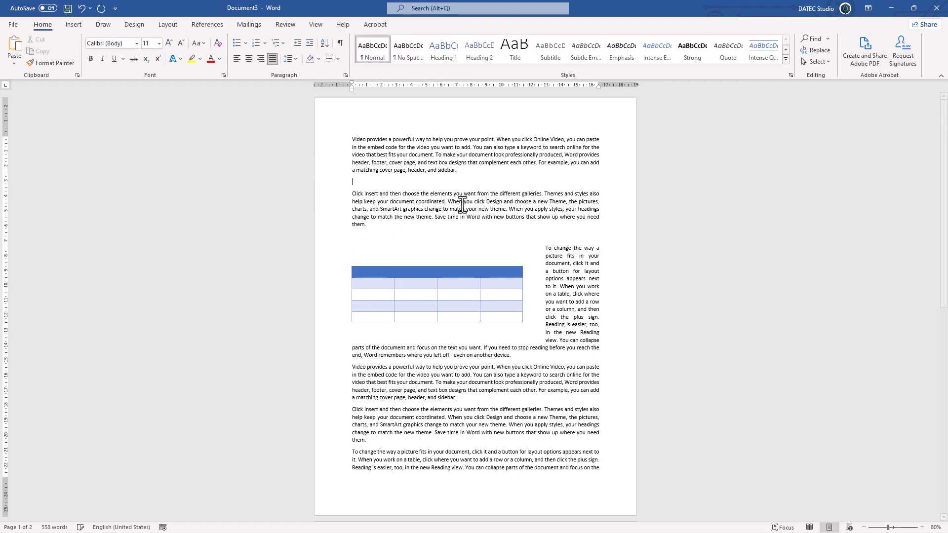
Turn off Move with text in the table's positioning options
left_click(431, 260)
left_click(458, 25)
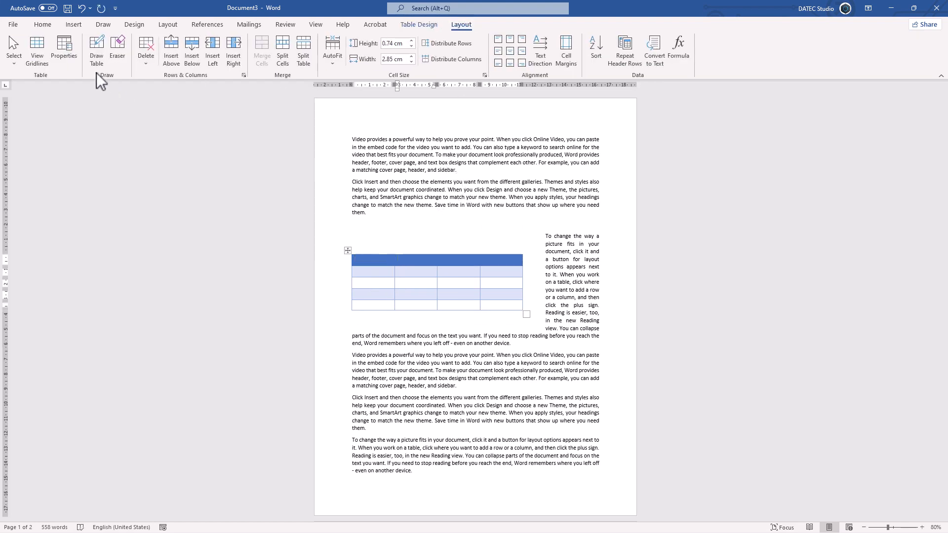
left_click(64, 52)
left_click(829, 273)
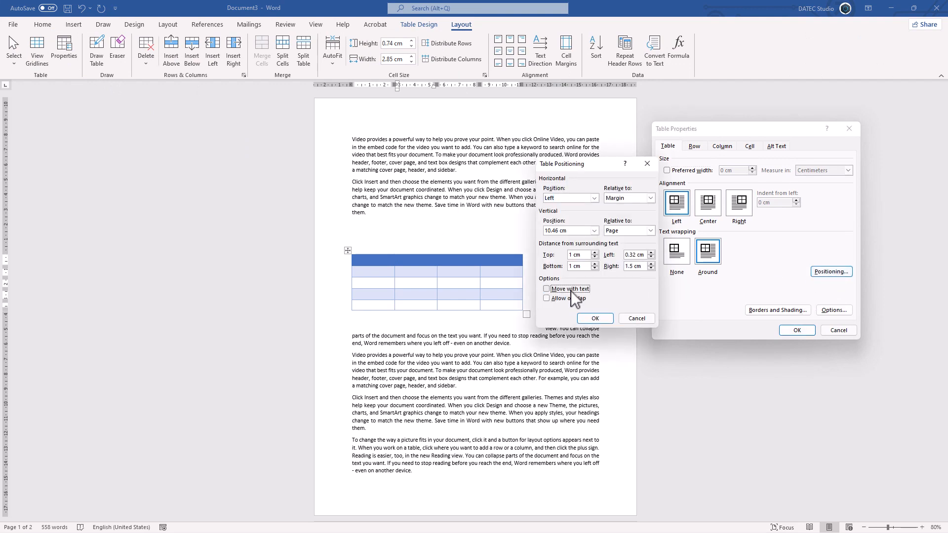
left_click(593, 319)
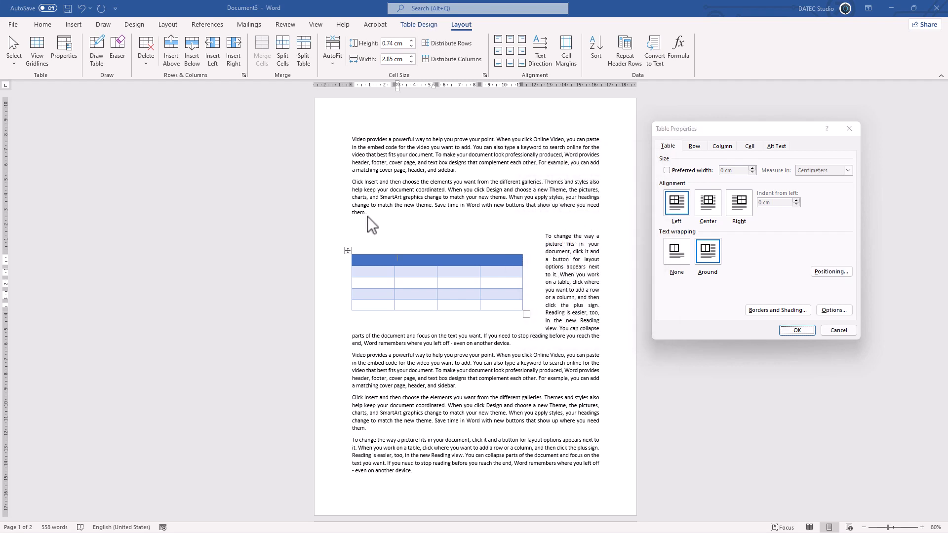
left_click(797, 330)
Add blank lines after the second paragraph to test the table's movement, and delete them again
left_click(392, 218)
key("Return")
key("Return")
key("Return")
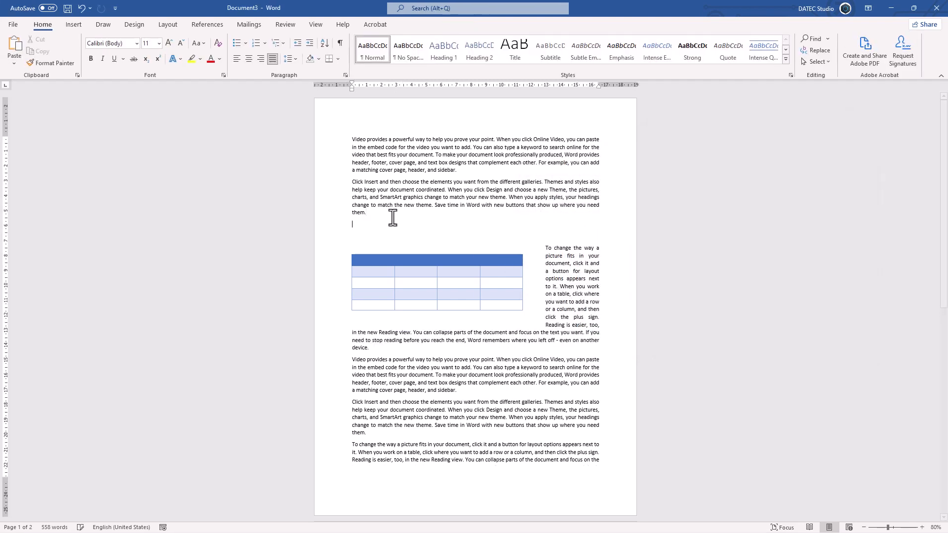
key("BackSpace")
key("BackSpace")
key("BackSpace")
key("BackSpace")
Enable Allow overlap in the table's positioning options
left_click(417, 284)
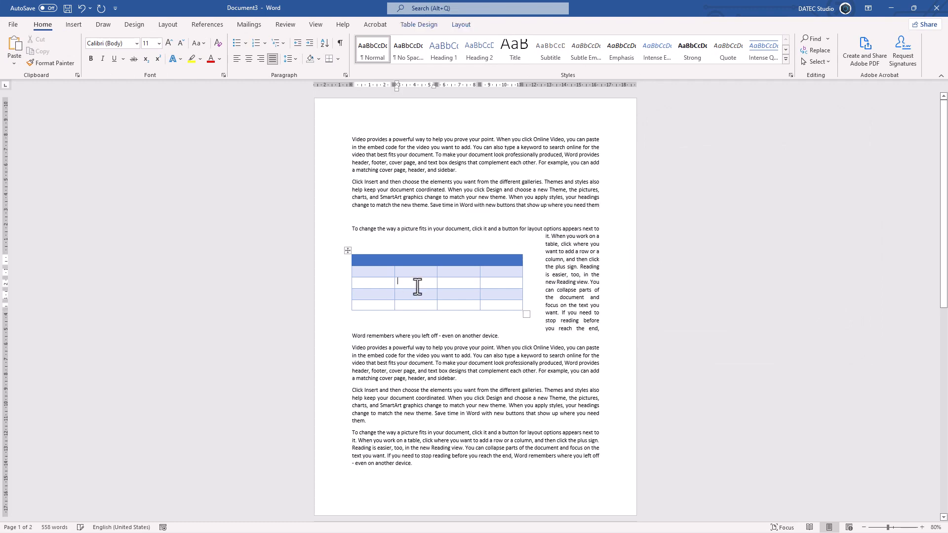
left_click(462, 25)
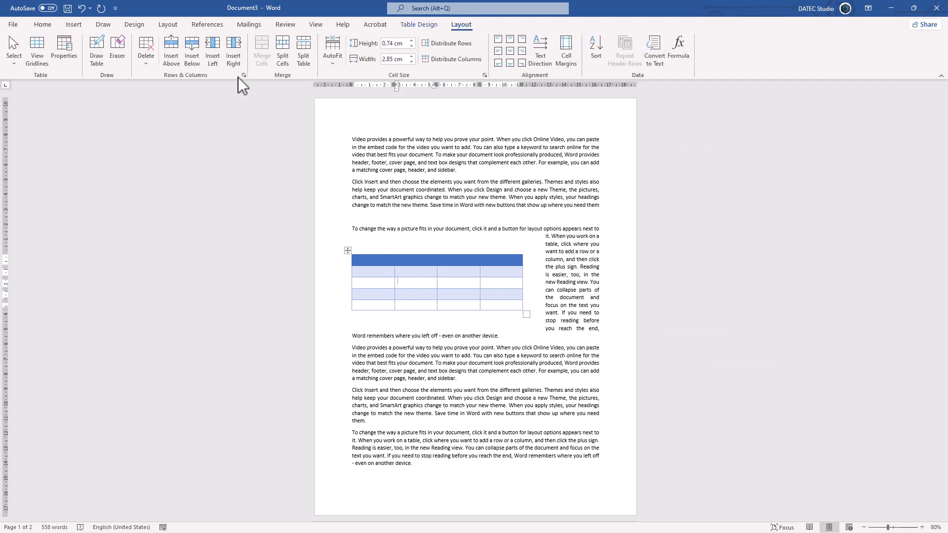
left_click(72, 56)
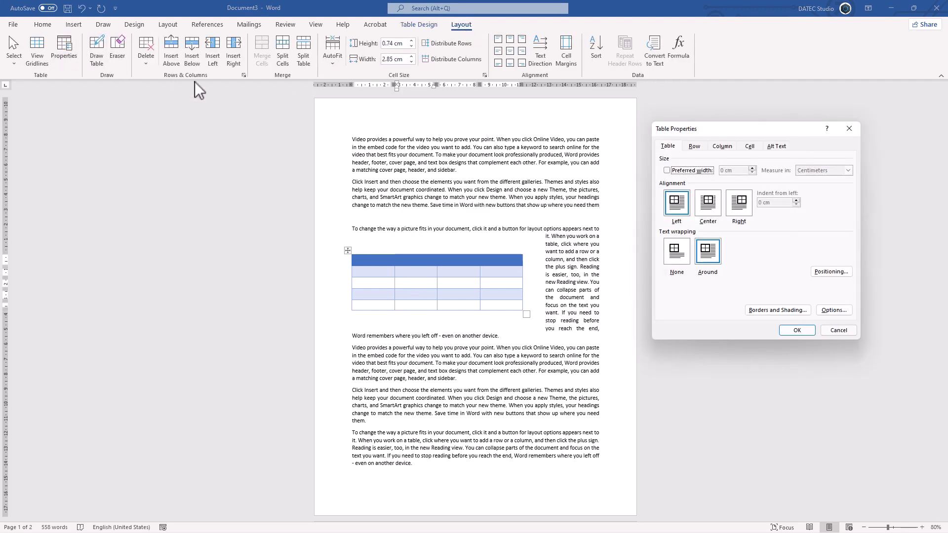
left_click(832, 272)
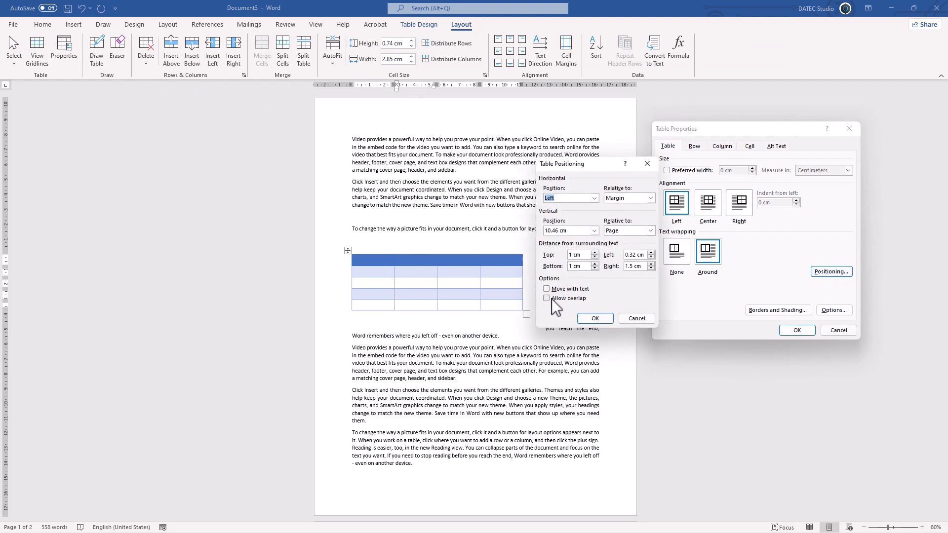
left_click(570, 298)
left_click(594, 319)
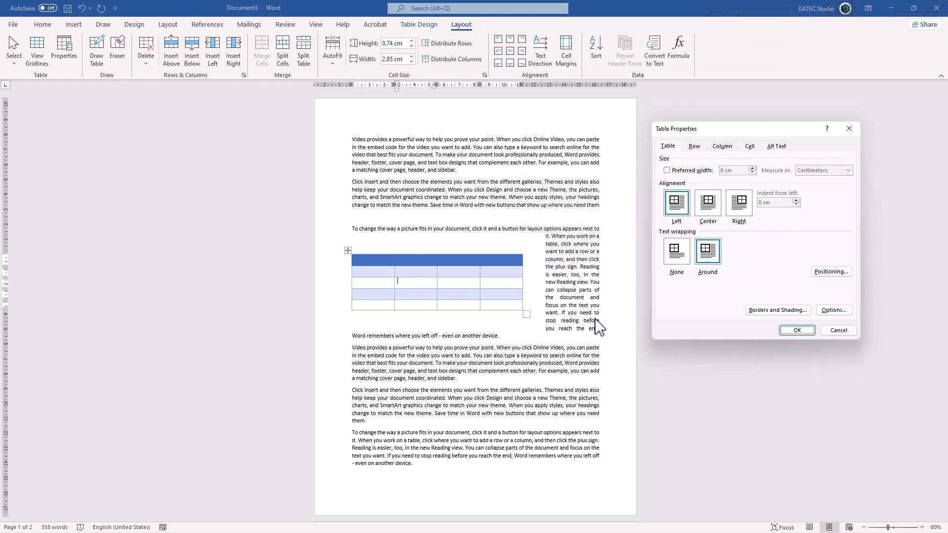
left_click(791, 331)
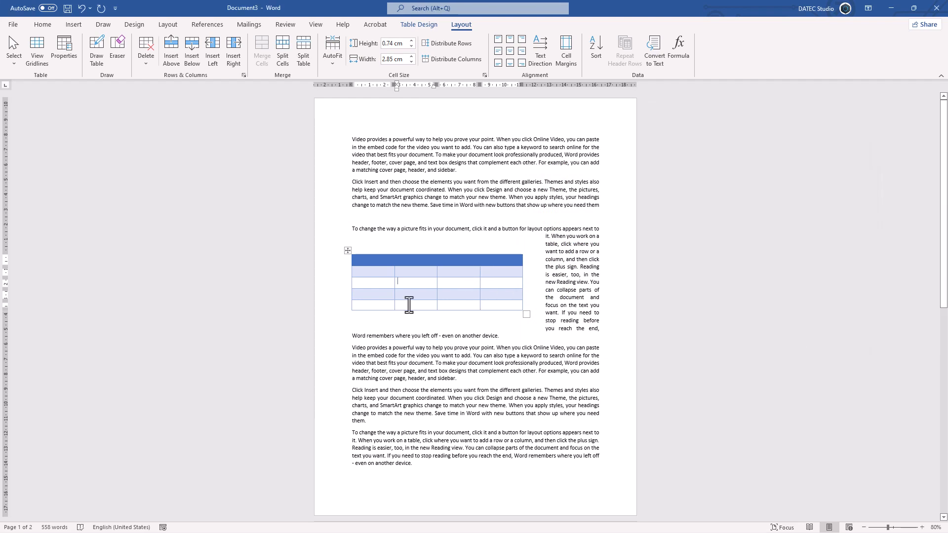
Move the table to about 6.6 cm across and 10 cm down the page, and review its positioning and border settings
left_click_drag(348, 250, 408, 244)
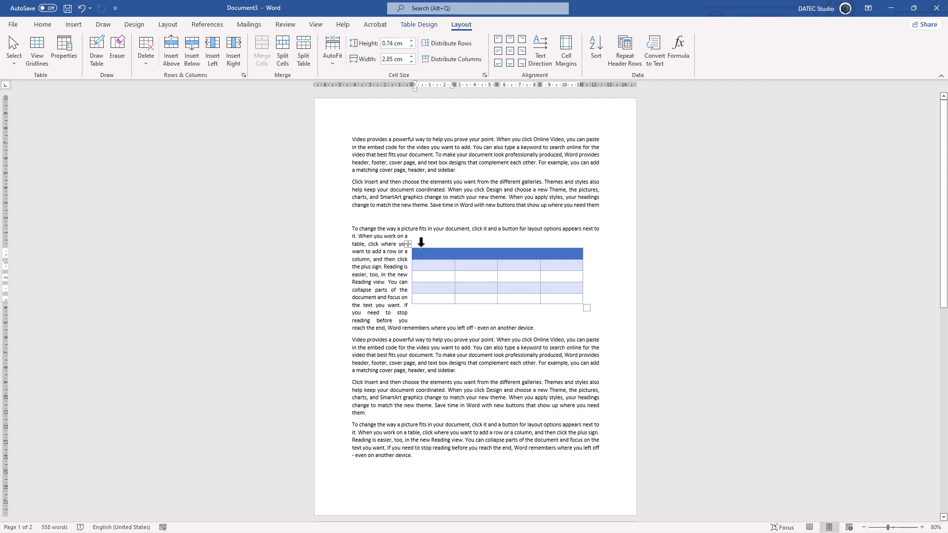
mouse_move(403, 257)
right_click(424, 253)
left_click(454, 433)
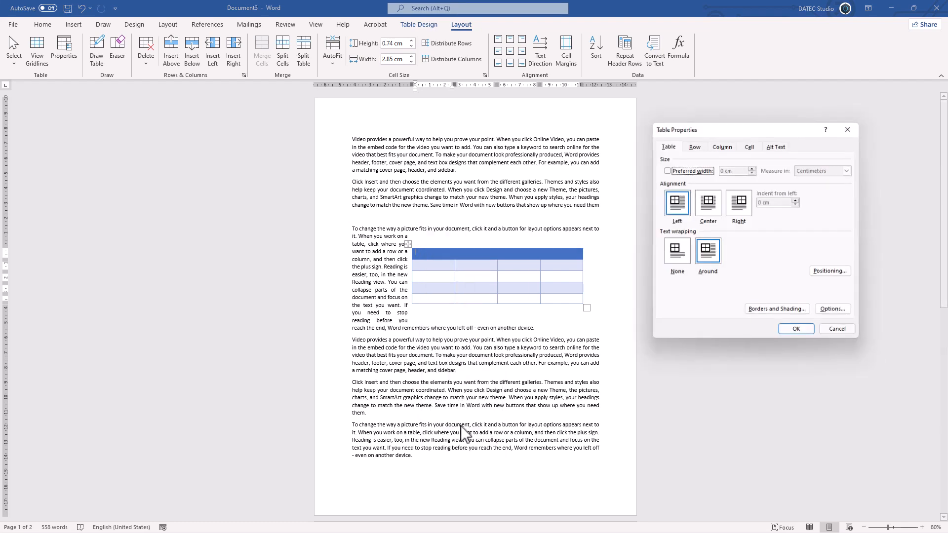
left_click(816, 273)
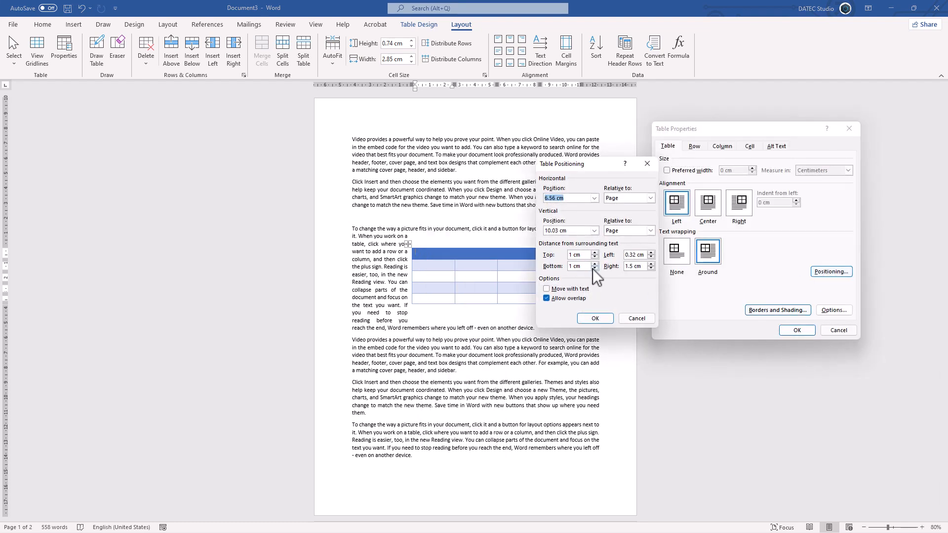
left_click(627, 318)
left_click(767, 313)
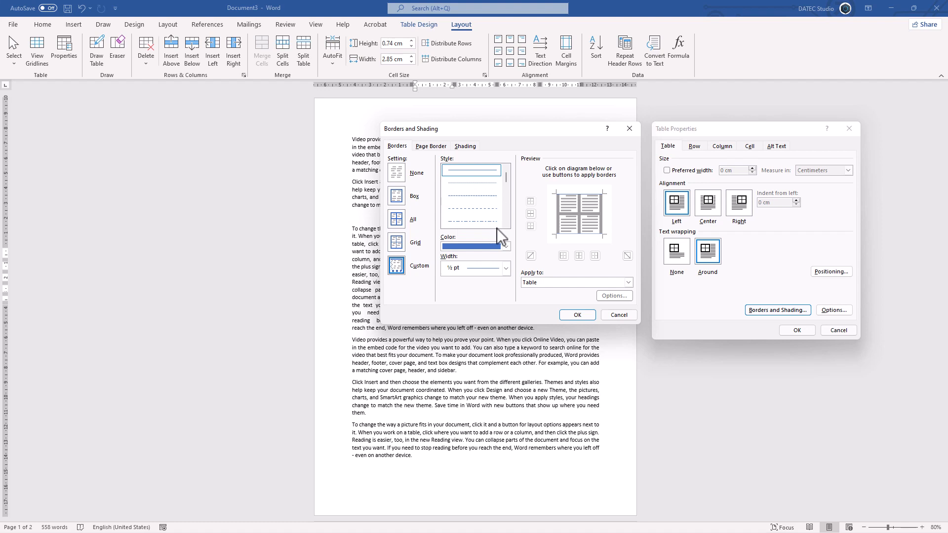
left_click(612, 315)
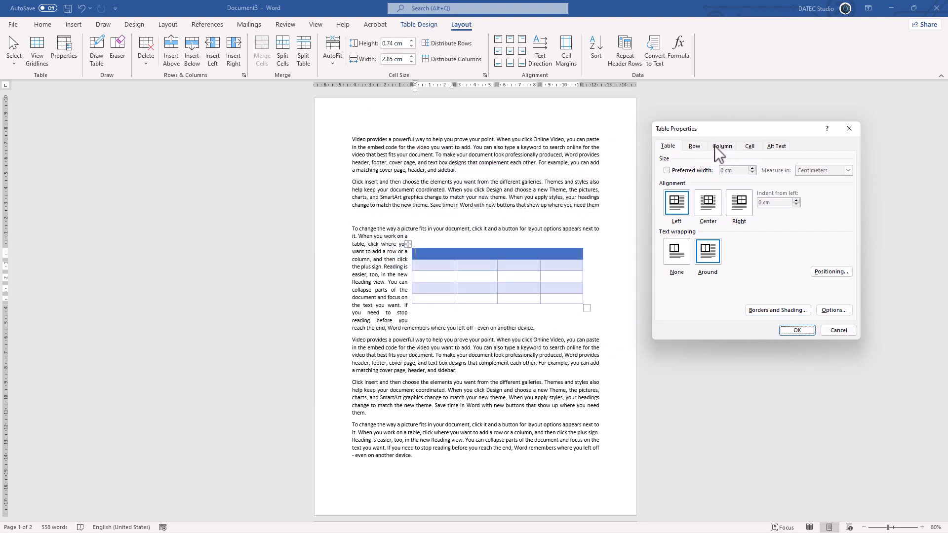
Give the table an alt text title starting with "My" and a description starting with "Descripti"
left_click(779, 147)
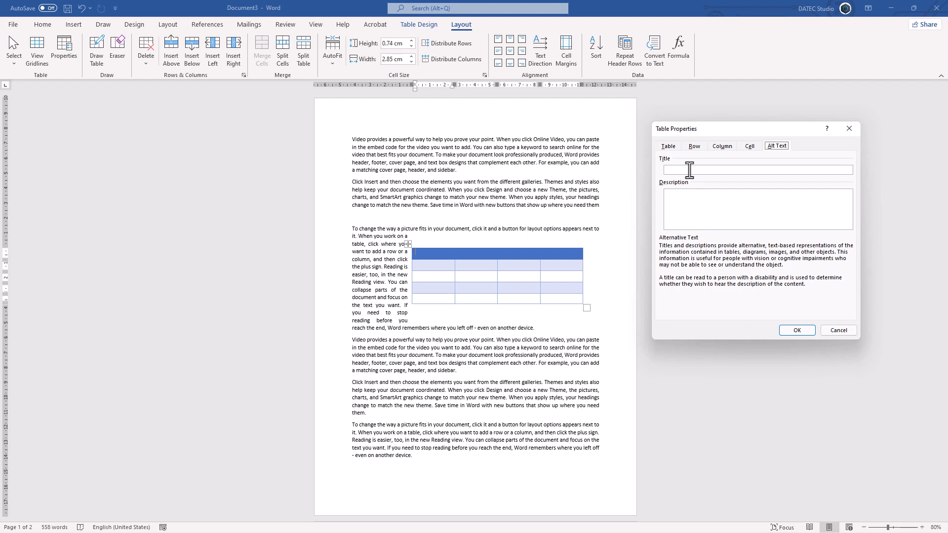
left_click(689, 170)
type("My table")
left_click(692, 194)
type("Descriptions")
left_click(804, 330)
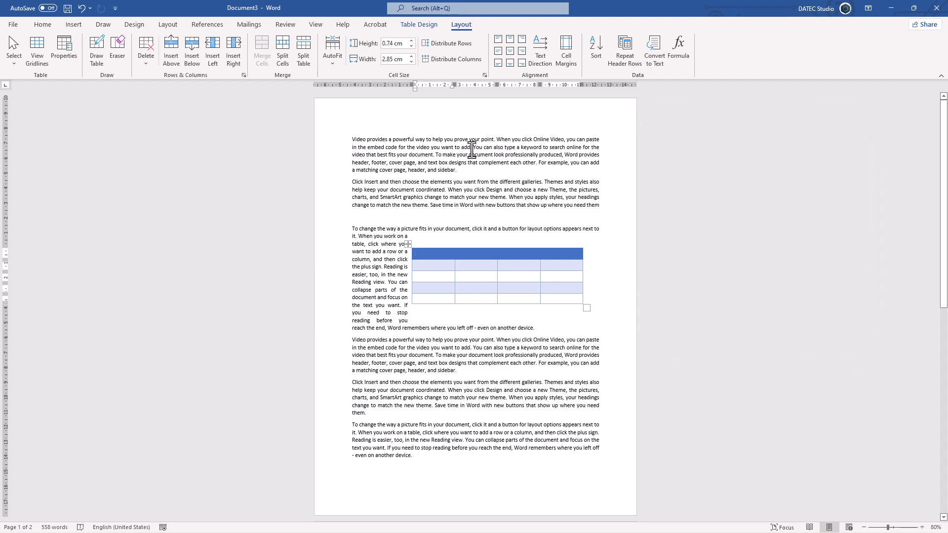
Display the document in Web Layout view to examine how the table is placed
left_click(316, 25)
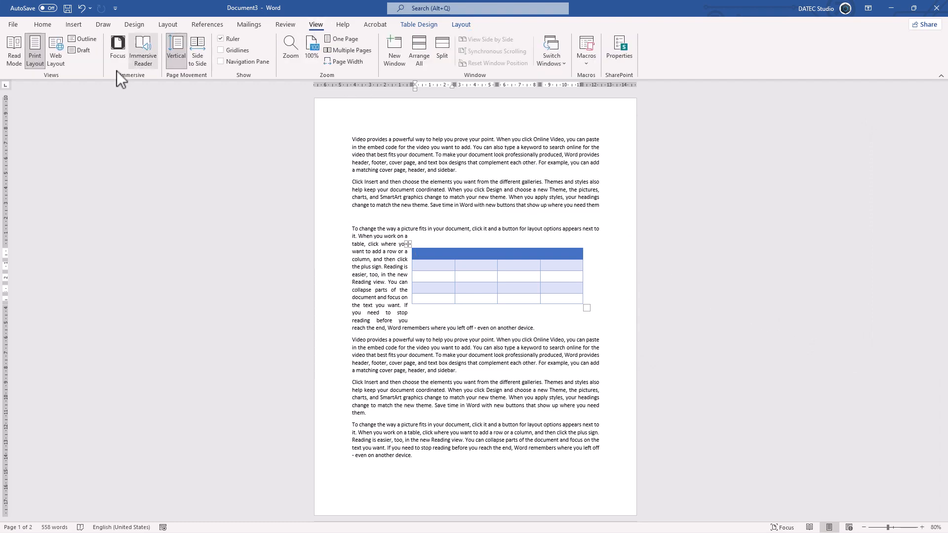
left_click(56, 63)
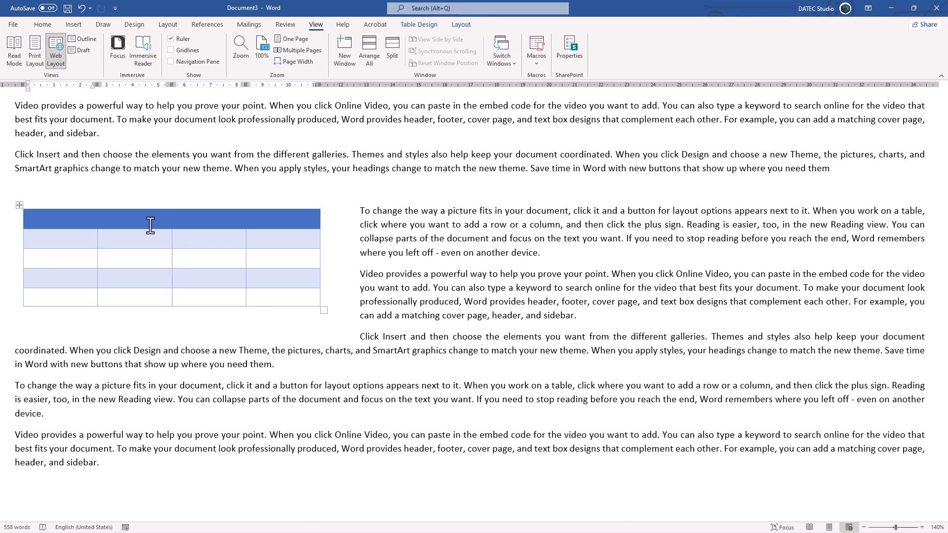
mouse_move(105, 204)
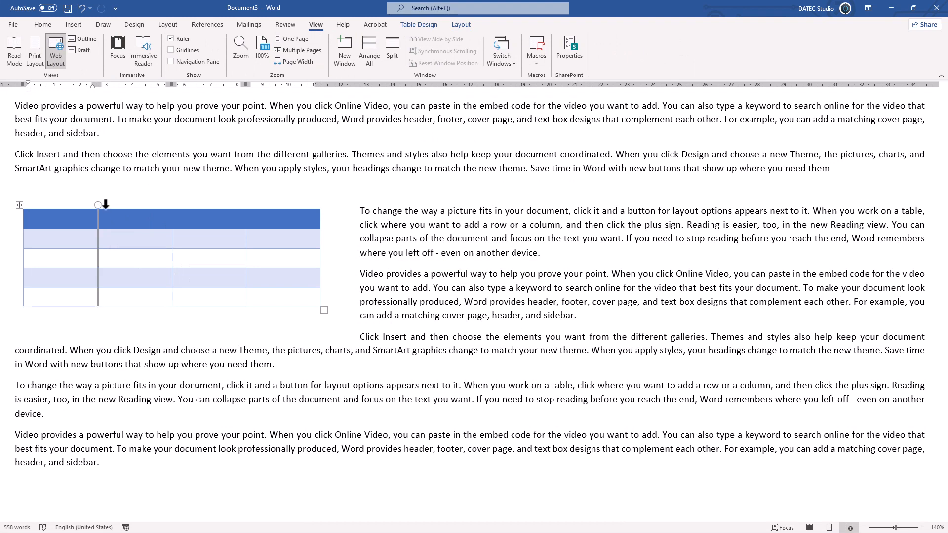